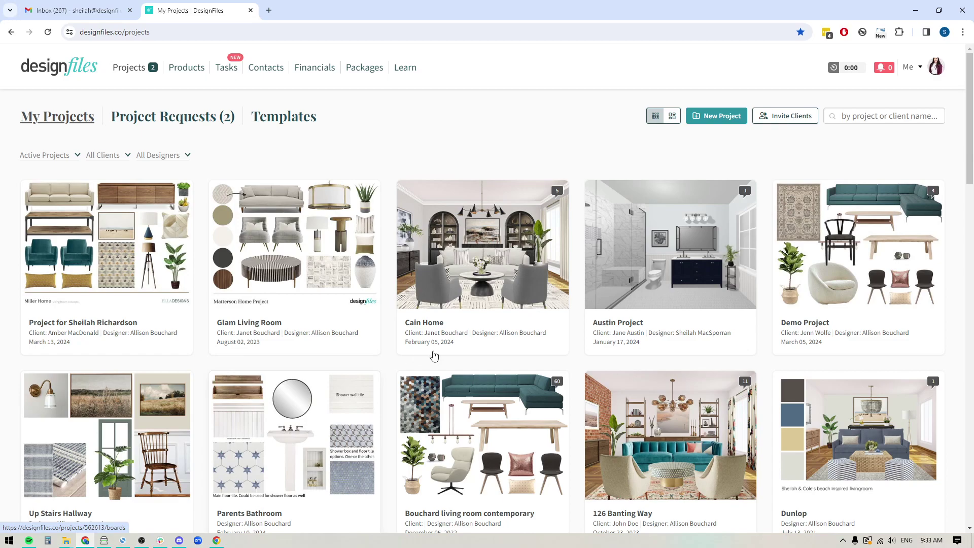
# Go to the Services settings listing timed services like Client Meeting at $45.00 hourly.
pyautogui.click(920, 70)
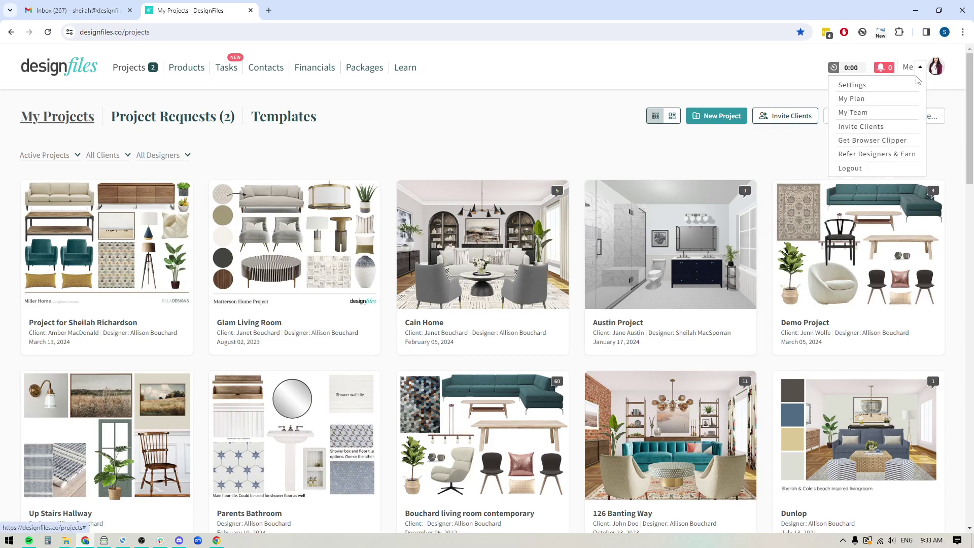
pyautogui.click(852, 86)
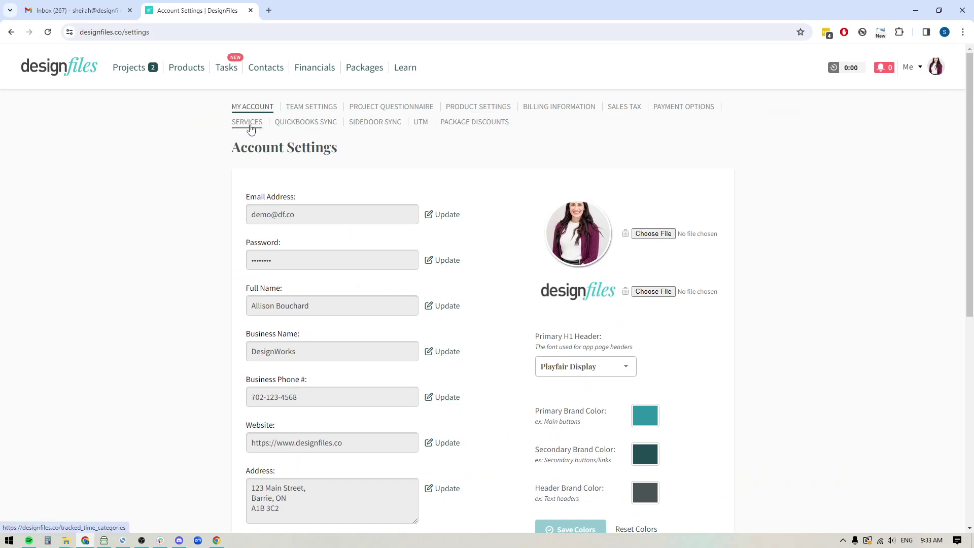
pyautogui.click(244, 124)
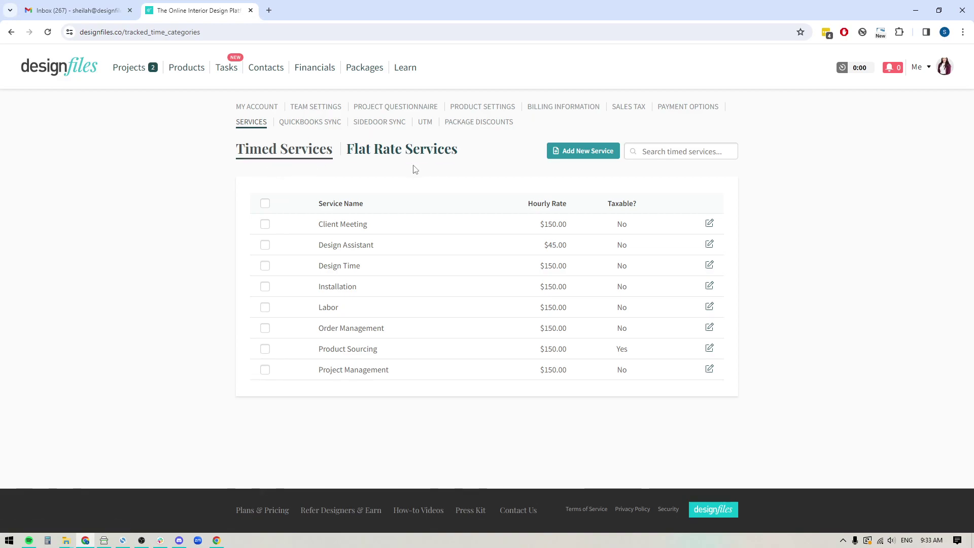
# Show the Flat Rate Services list, inspecting the new-service form without saving it.
pyautogui.click(397, 158)
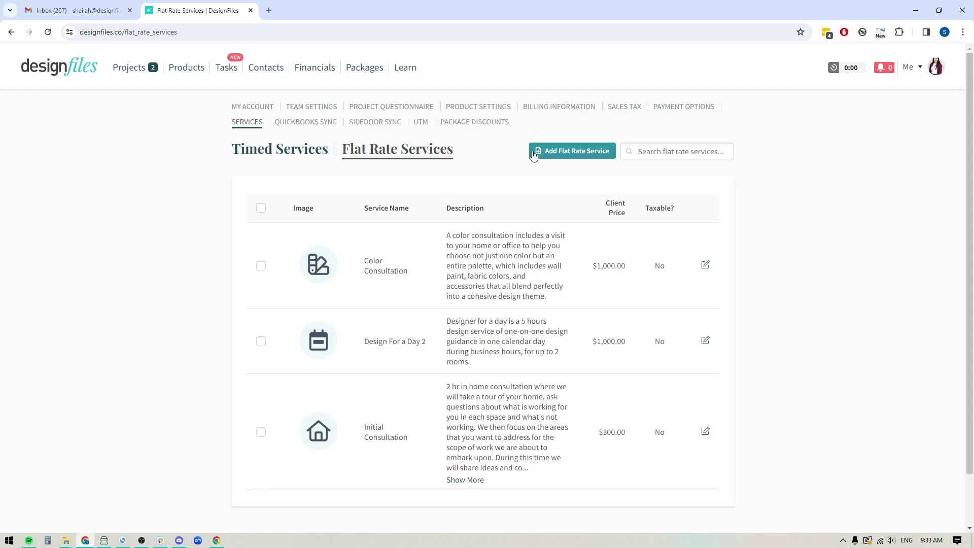
pyautogui.click(564, 152)
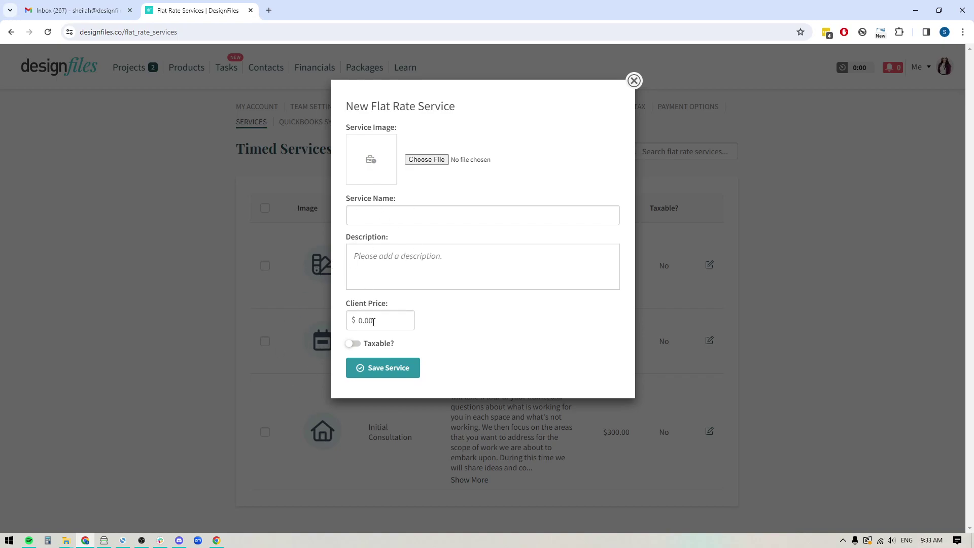
pyautogui.click(353, 345)
pyautogui.click(359, 348)
pyautogui.click(634, 81)
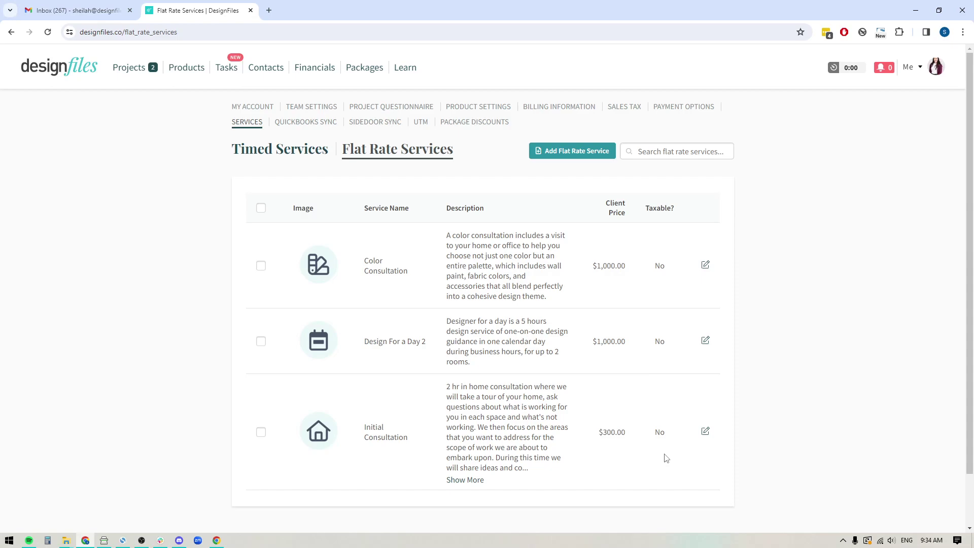
pyautogui.click(705, 265)
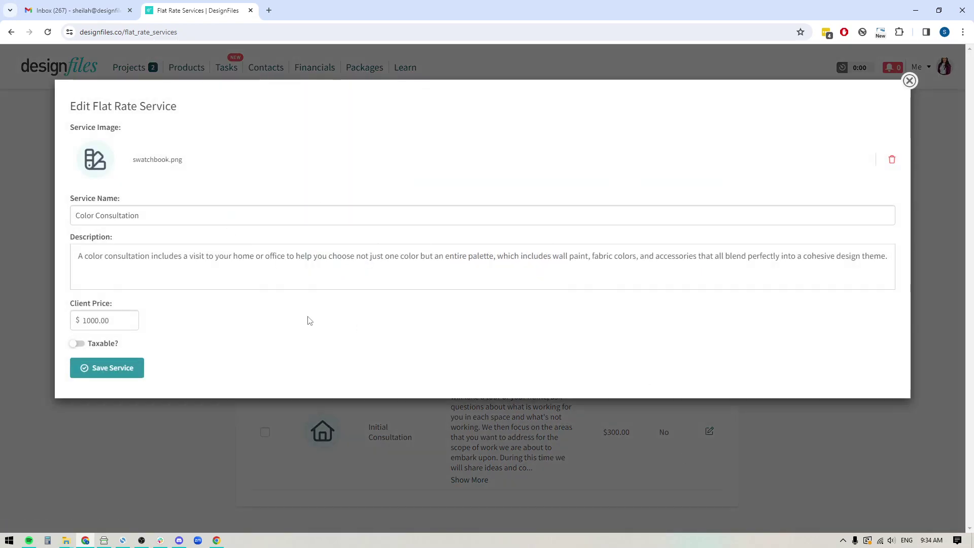
pyautogui.click(910, 80)
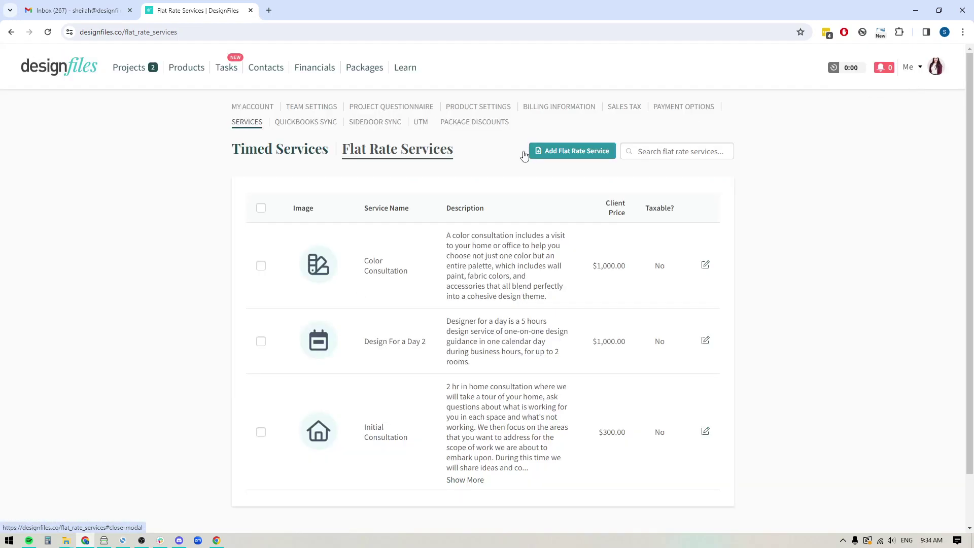
pyautogui.click(261, 266)
pyautogui.click(261, 341)
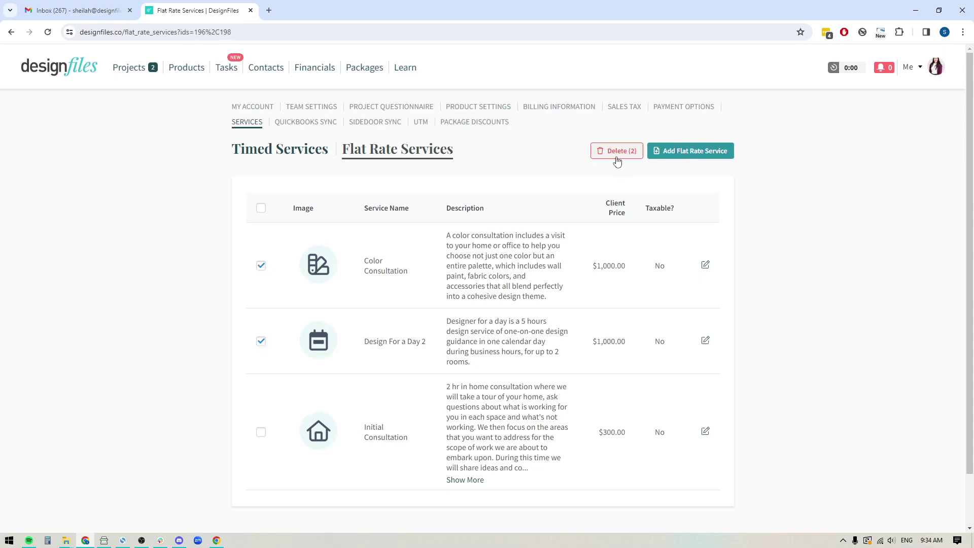
pyautogui.click(260, 341)
pyautogui.click(262, 269)
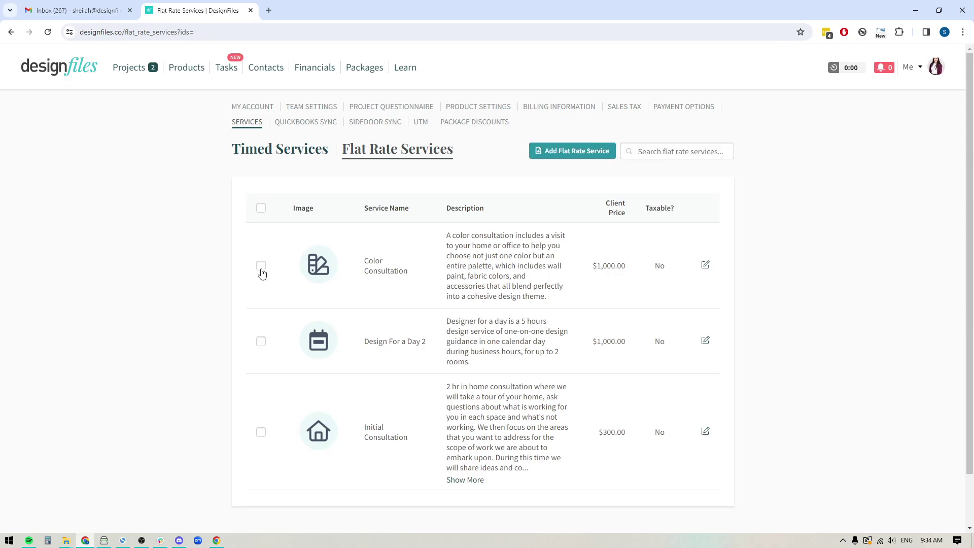
pyautogui.click(130, 69)
# Create a new invoice from the Glam Living Room project's Invoices tab.
pyautogui.click(352, 245)
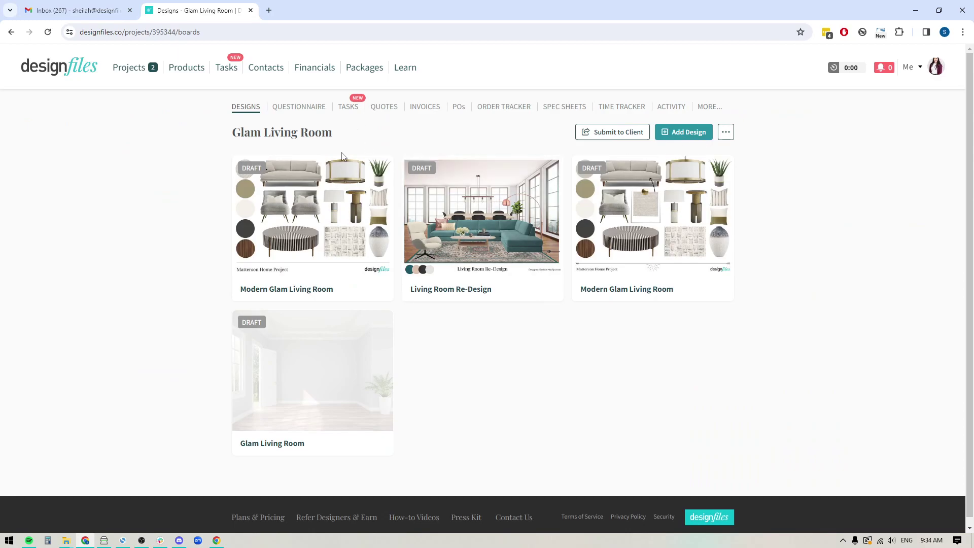
pyautogui.click(428, 109)
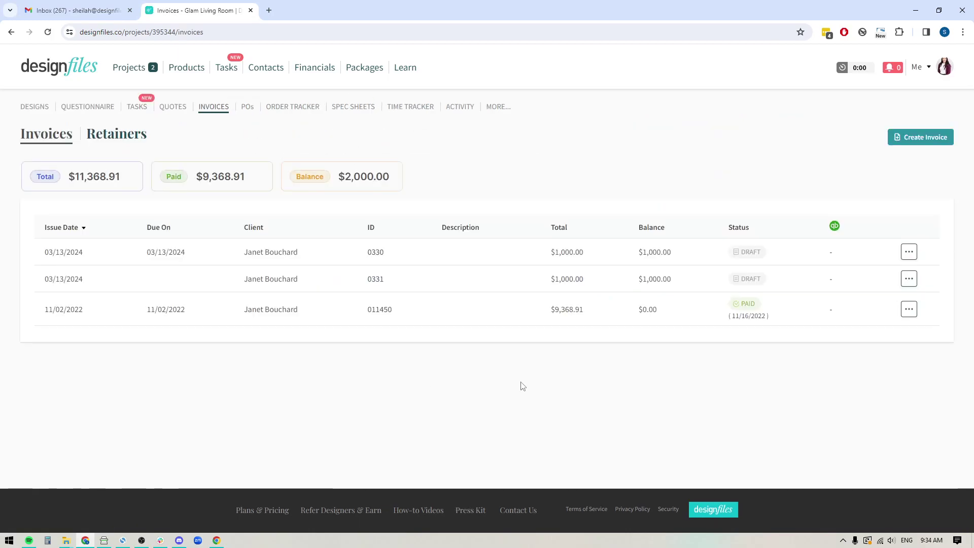
pyautogui.click(928, 138)
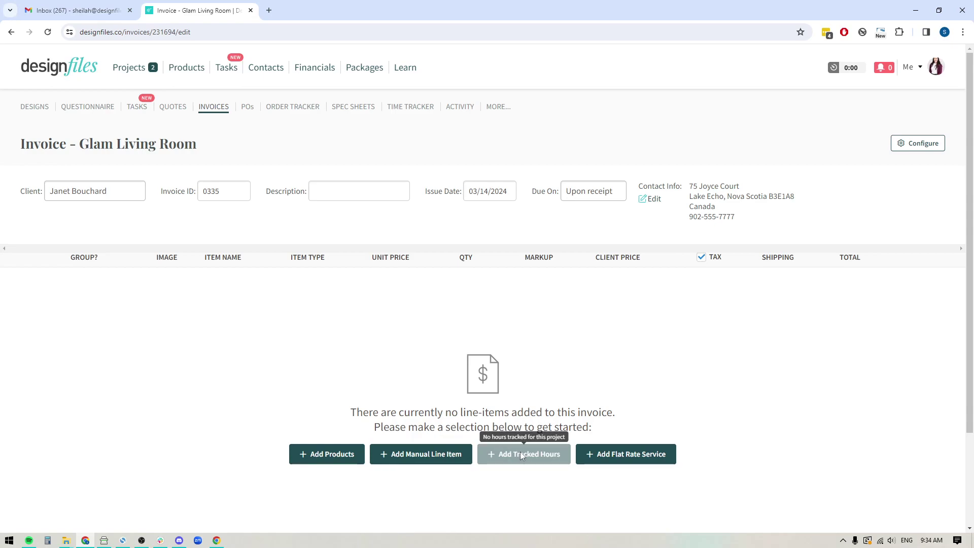
# Add the Color Consultation and Design For a Day 2 flat-rate services to the invoice.
pyautogui.click(624, 454)
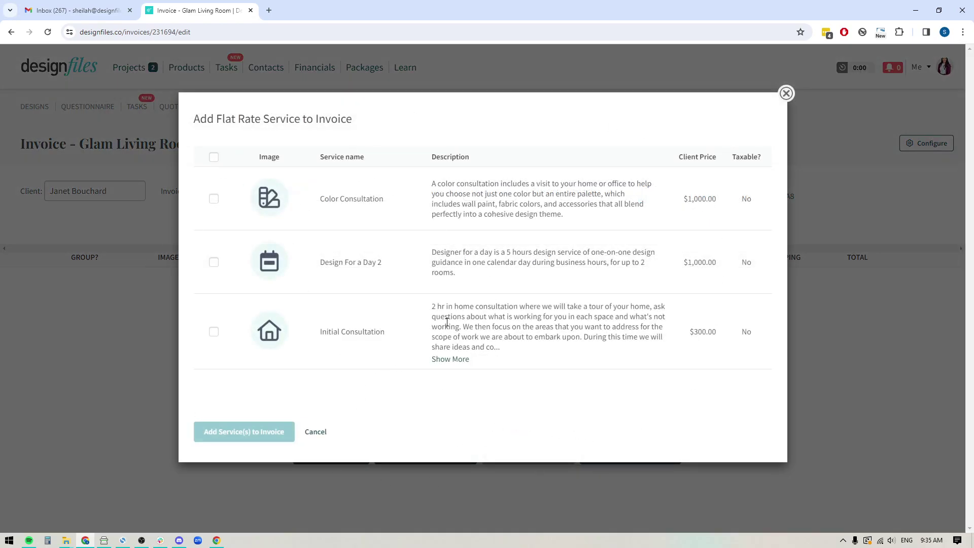
pyautogui.click(213, 199)
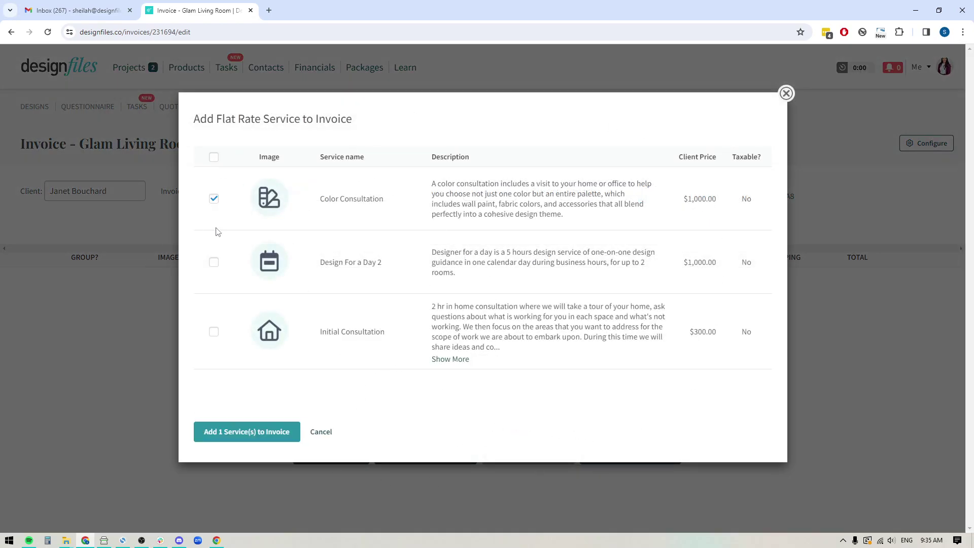
pyautogui.click(214, 265)
pyautogui.click(240, 432)
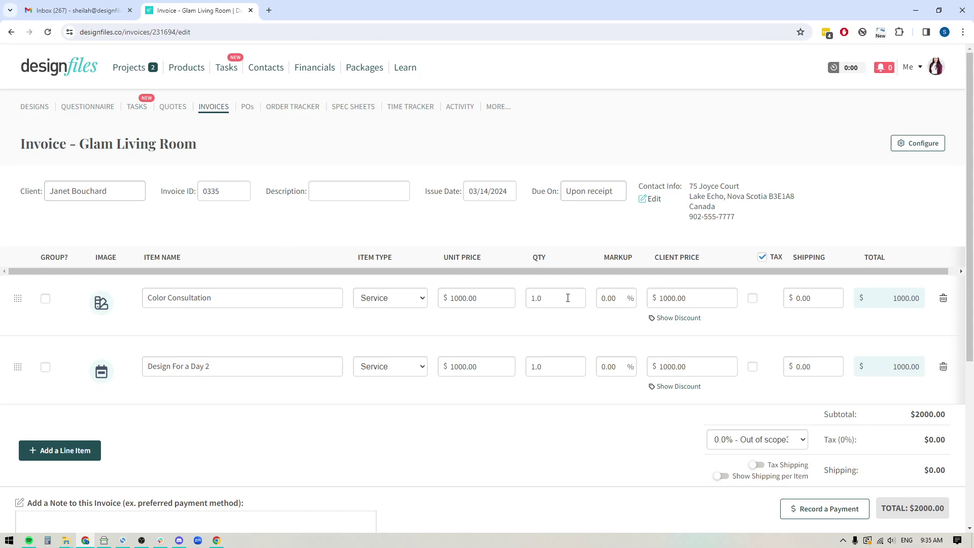
# Save the Glam Living Room invoice as a draft, preview it, and exit the preview.
pyautogui.scroll(-4, 563, 298)
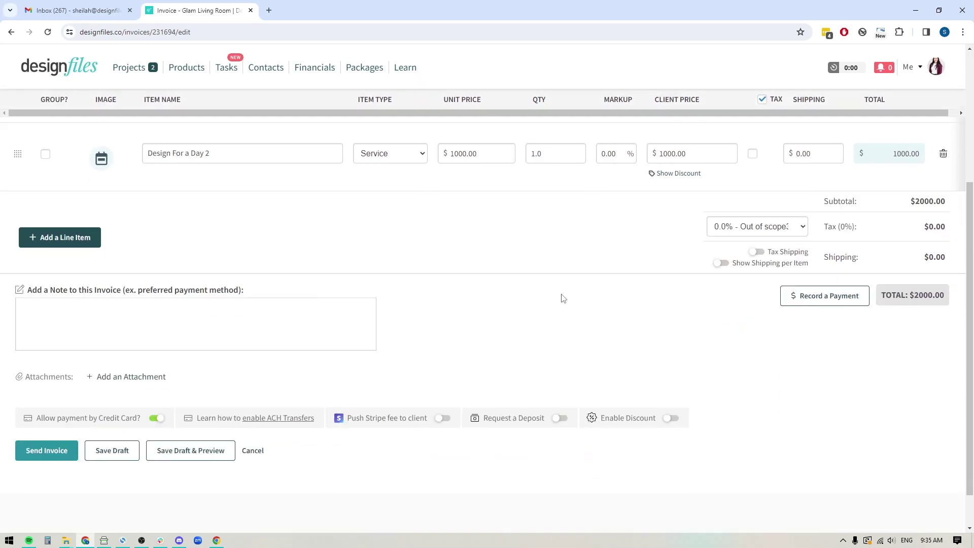
pyautogui.click(204, 458)
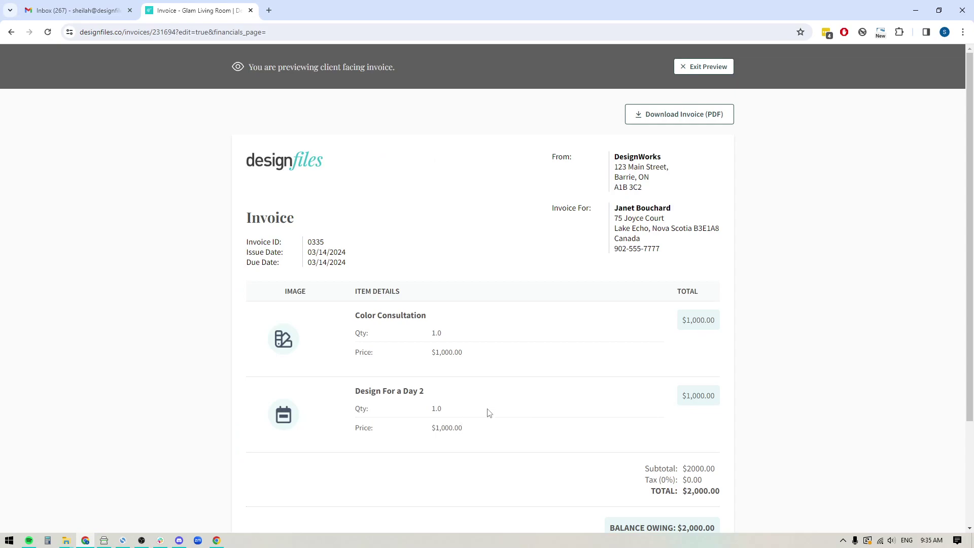
pyautogui.click(705, 67)
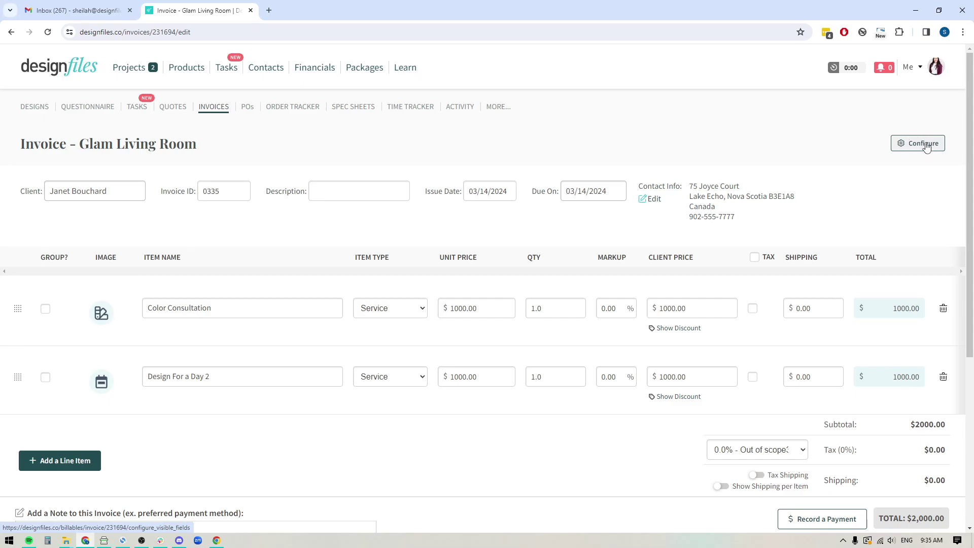
# Turn on the Description field in the invoice configuration and save the change.
pyautogui.click(915, 145)
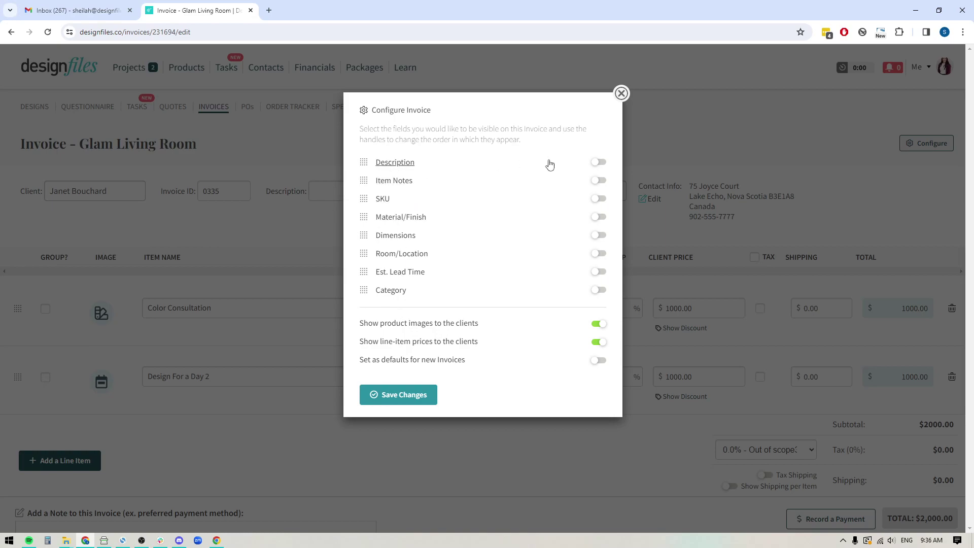
pyautogui.click(599, 162)
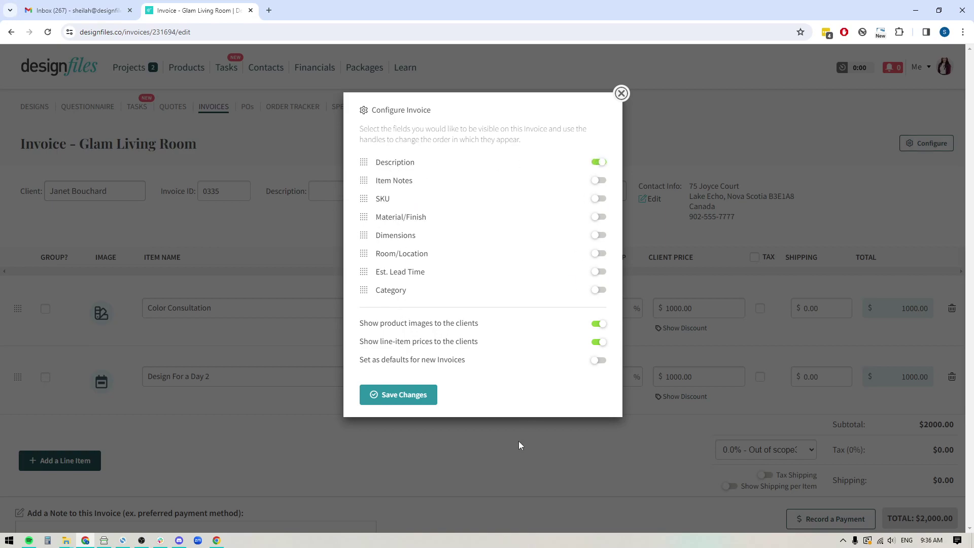
pyautogui.click(400, 400)
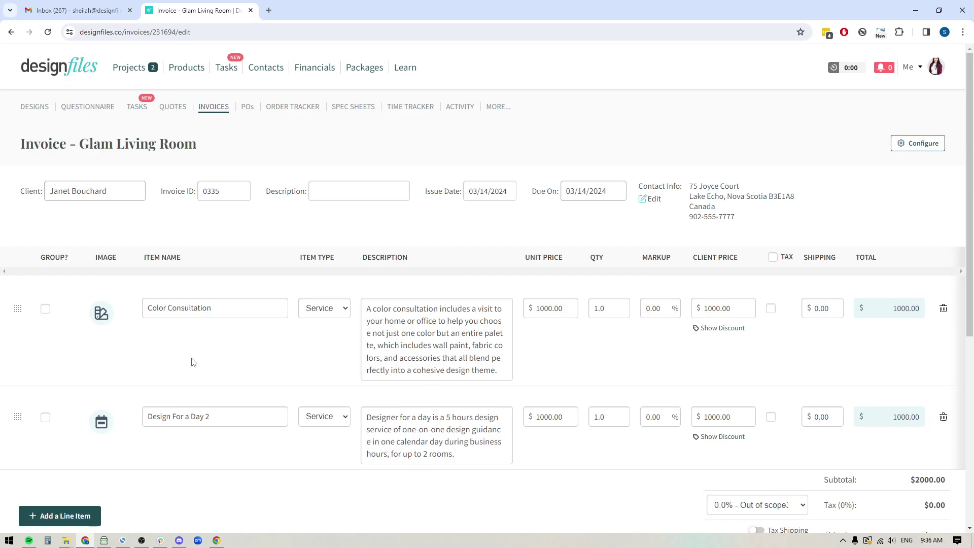
# Save the draft again, check both services' descriptions in the client preview, then exit.
pyautogui.scroll(-2, 435, 421)
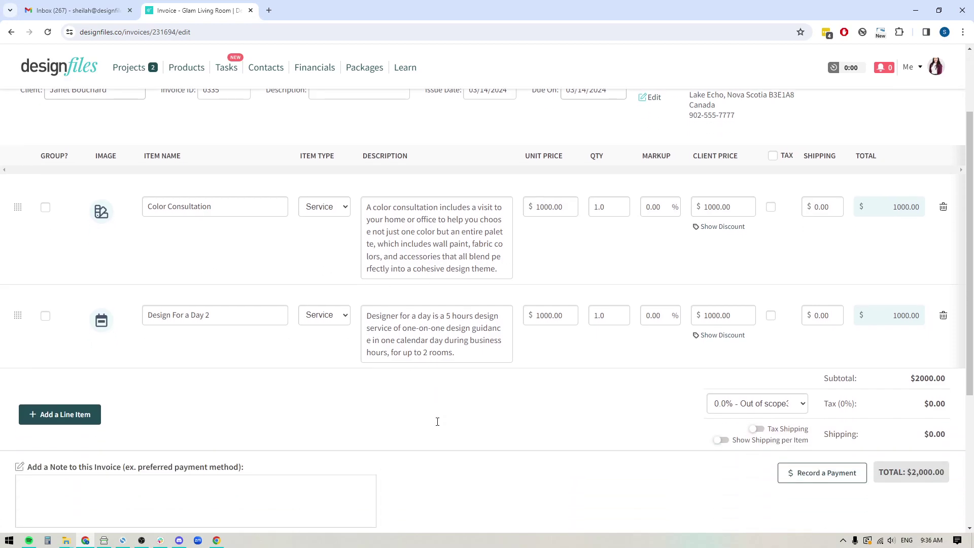
pyautogui.scroll(-4, 374, 296)
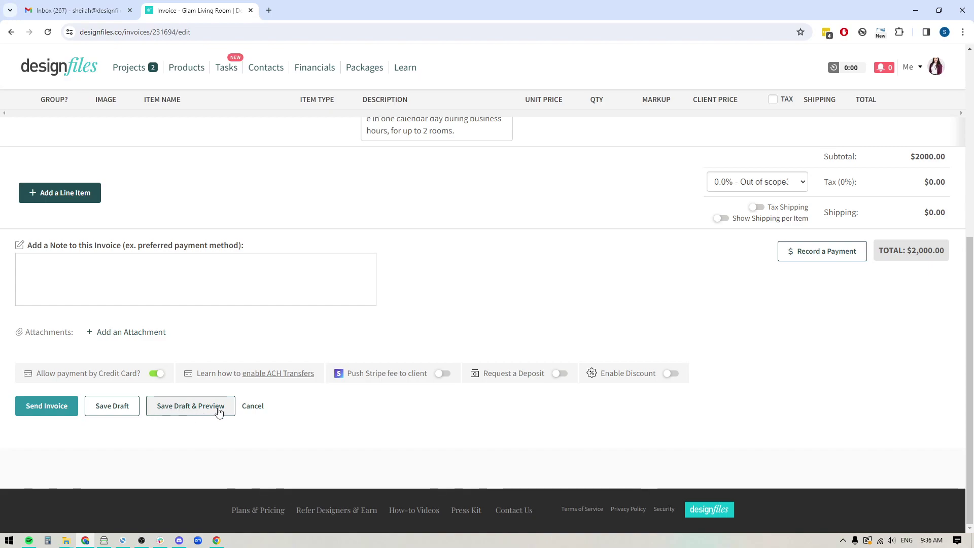
pyautogui.click(193, 413)
pyautogui.scroll(-2, 466, 380)
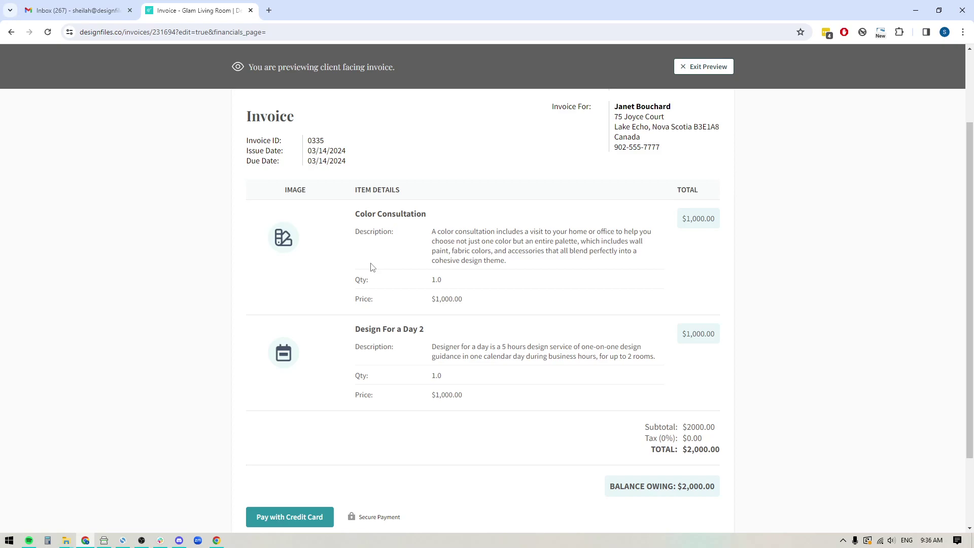
pyautogui.click(713, 69)
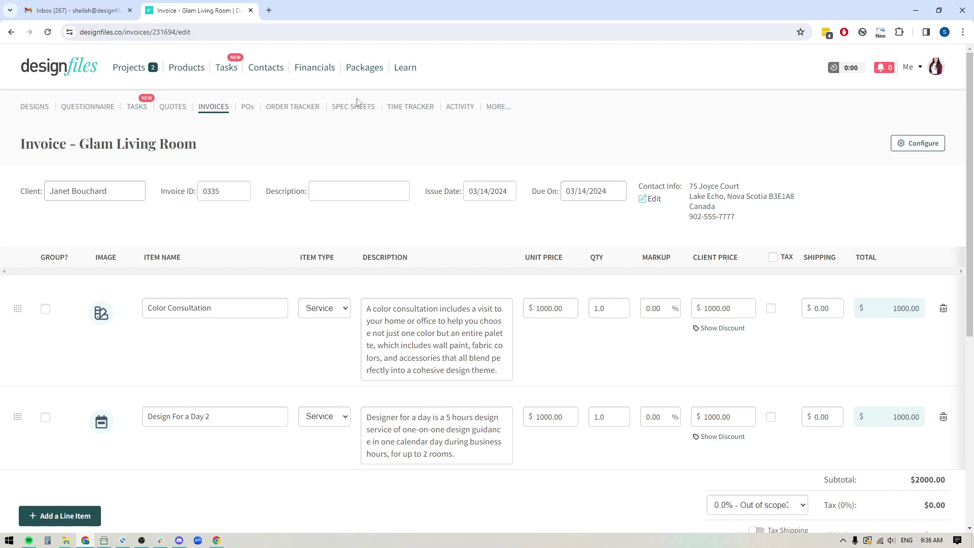
pyautogui.click(205, 304)
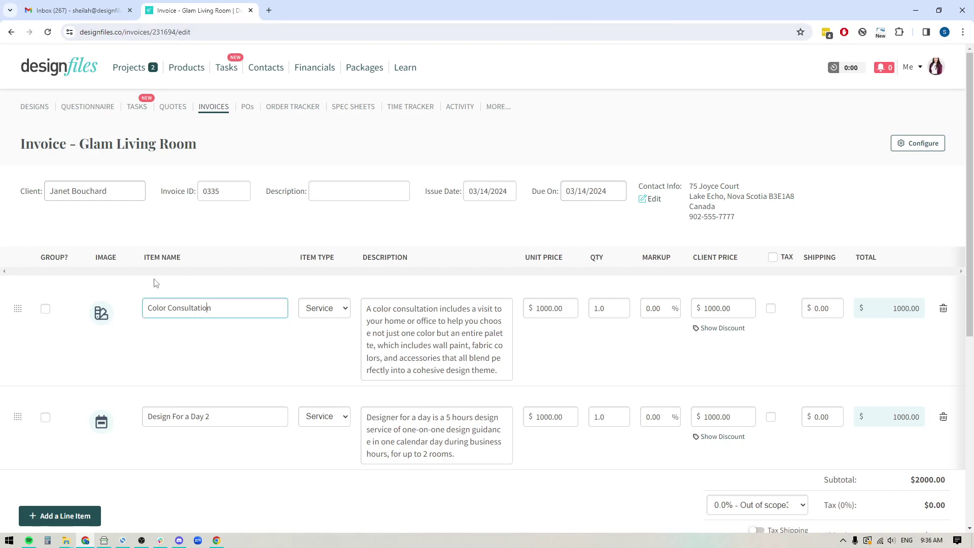